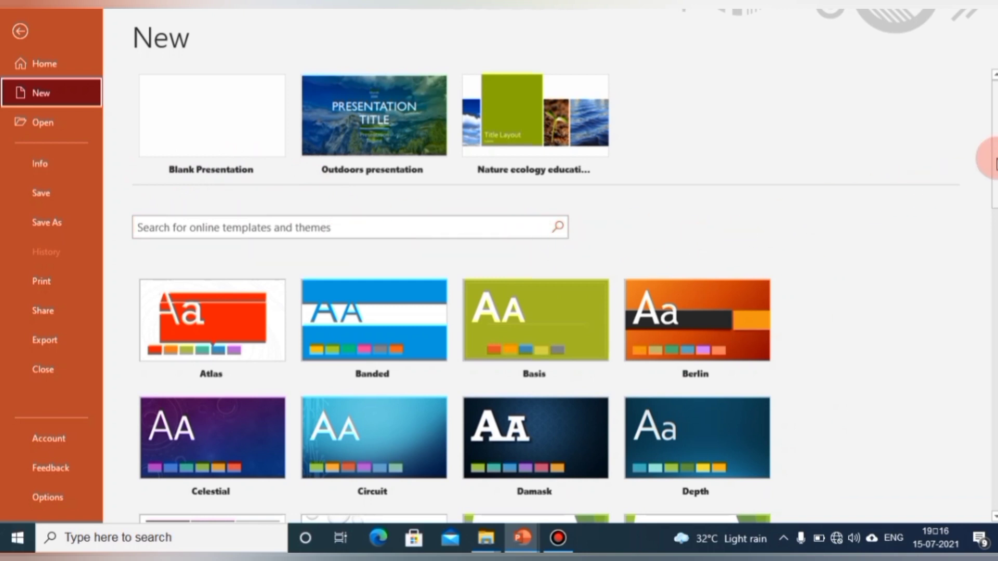
Browse the template gallery, then go back to editing the 3-slide presentation
scroll(988, 155, "down", 5)
scroll(987, 208, "down", 2)
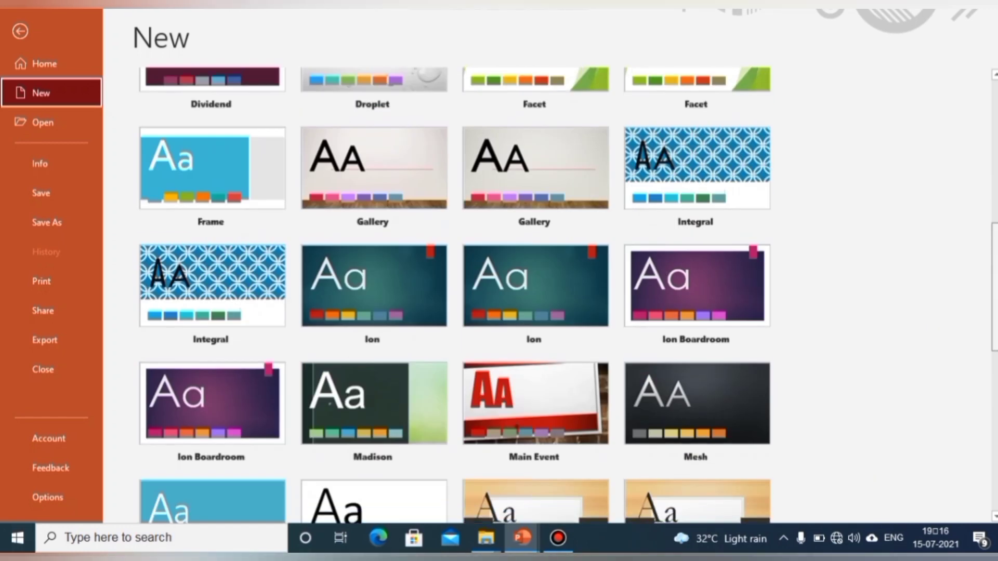
scroll(987, 207, "up", 7)
scroll(990, 208, "up", 3)
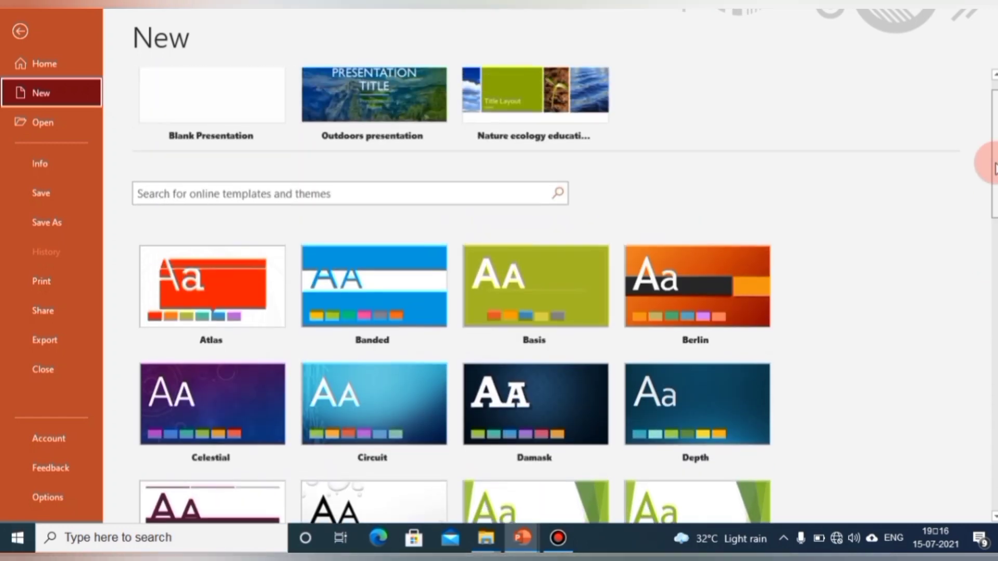
scroll(686, 216, "down", 4)
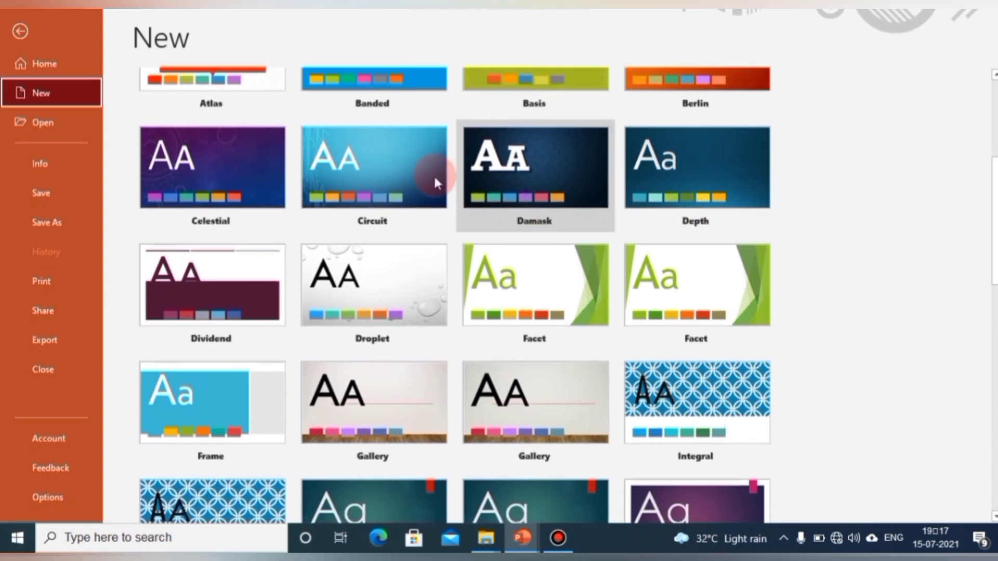
left_click(20, 33)
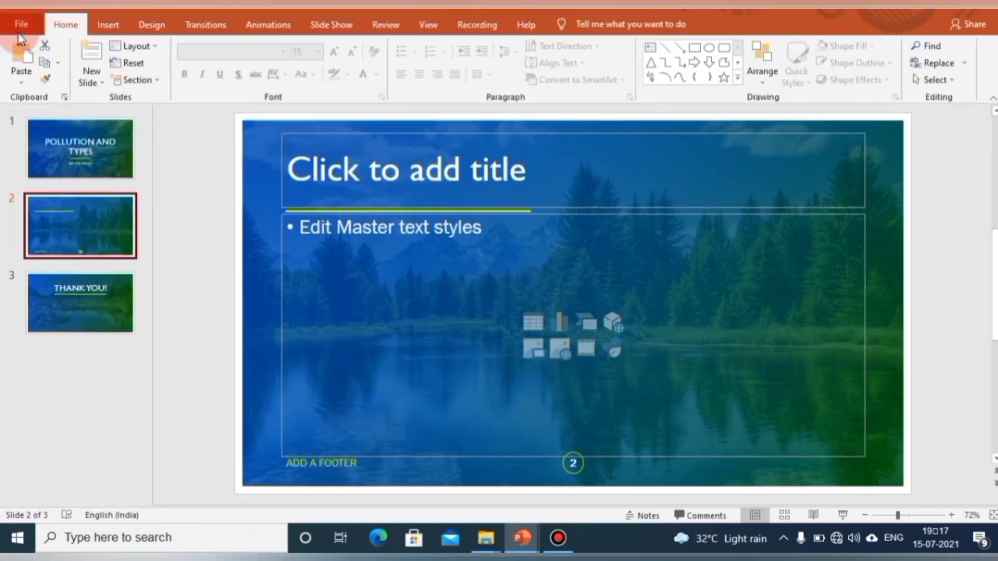
Insert a new Title and Content slide right after the title slide
left_click(81, 151)
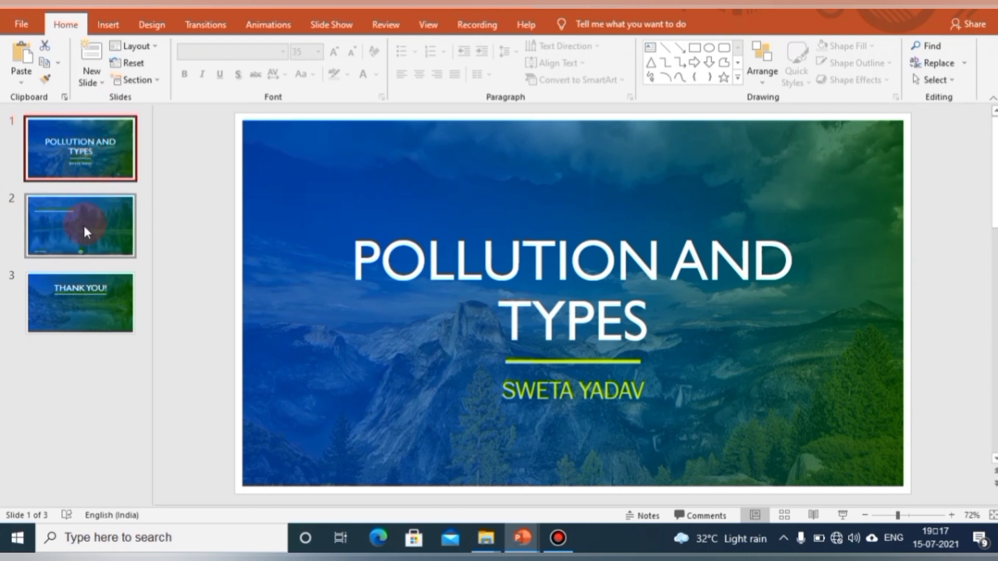
left_click(95, 82)
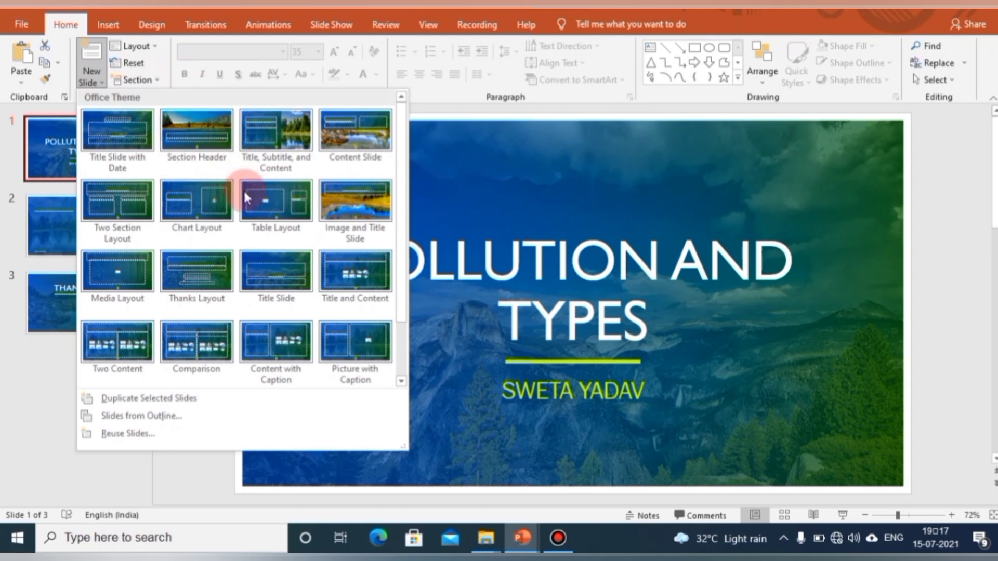
left_click(376, 275)
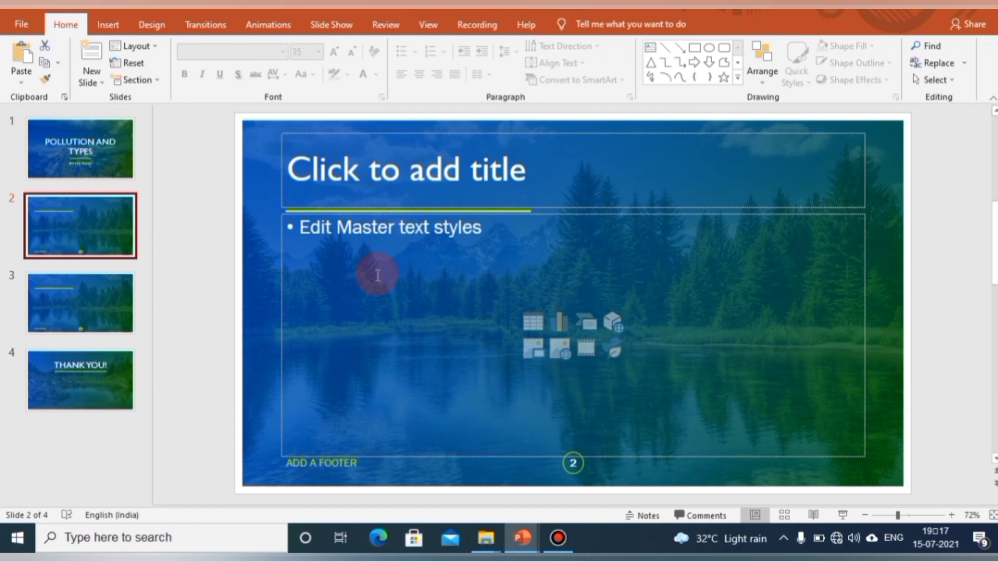
Type 'INTRODUCTION TO POLLUTION' as slide 2's title
left_click(382, 185)
type("INT")
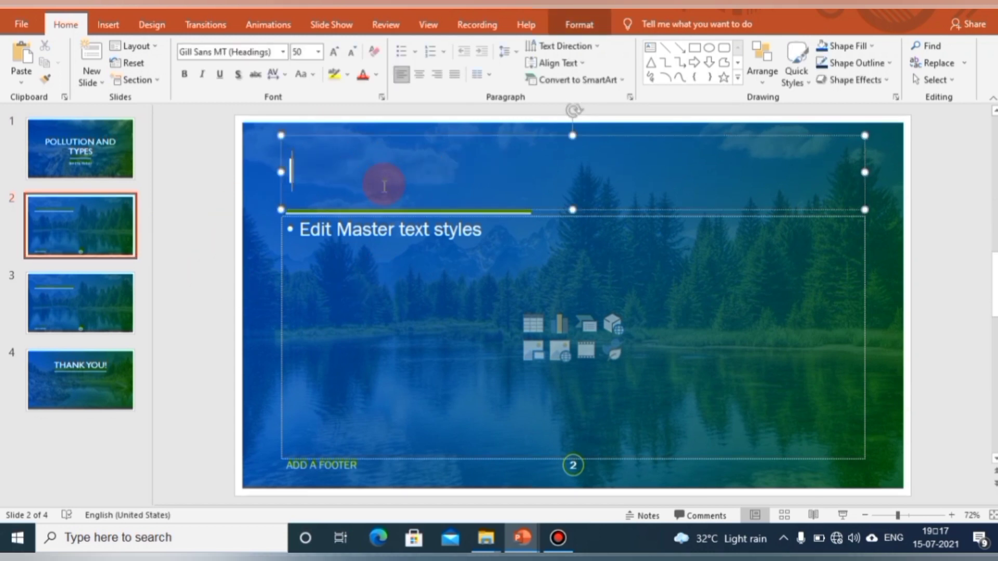
type("RO")
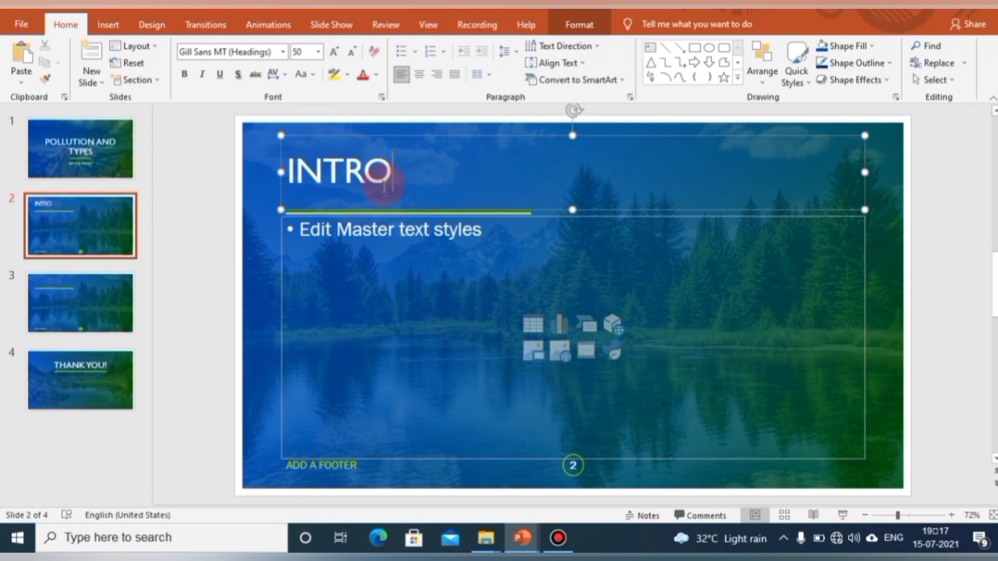
type("DUCTION ")
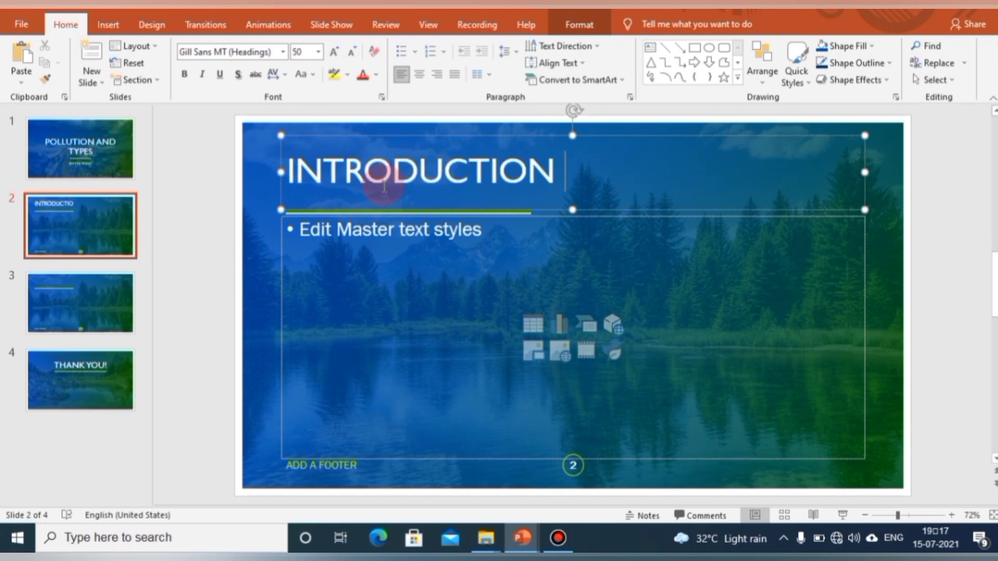
type("TO POLL")
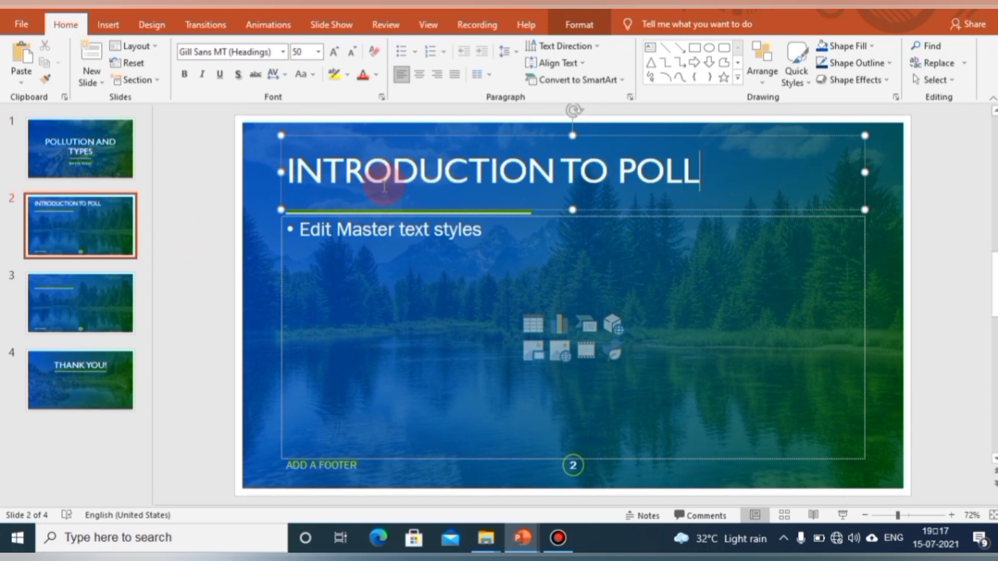
type("UTION")
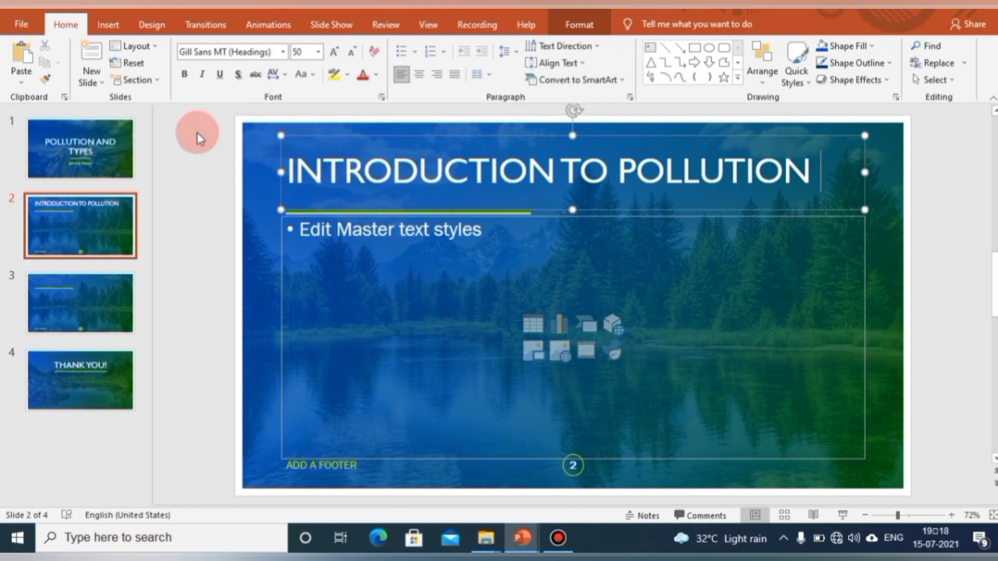
Open the Choose a SmartArt Graphic dialog from the Insert tab
left_click(115, 25)
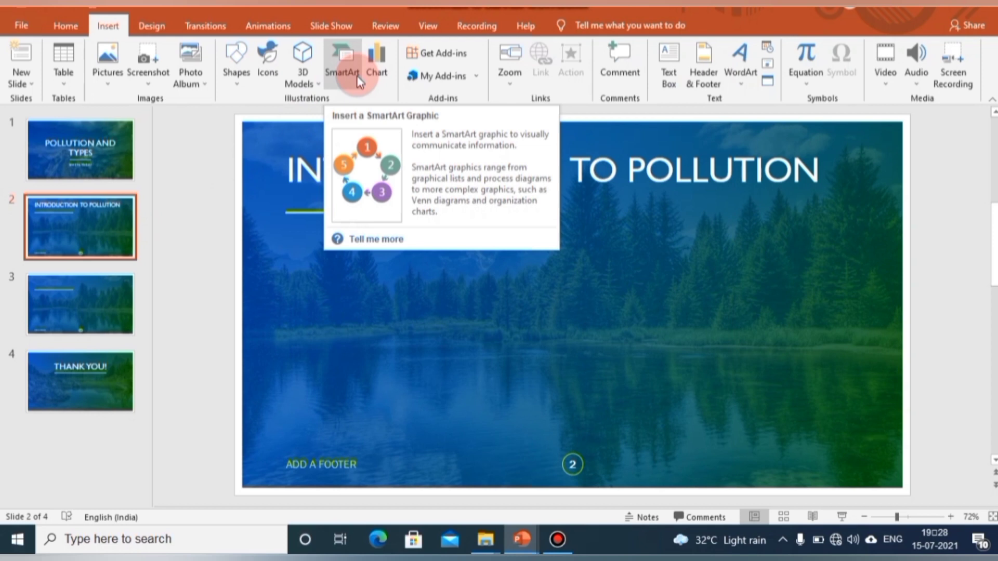
left_click(358, 82)
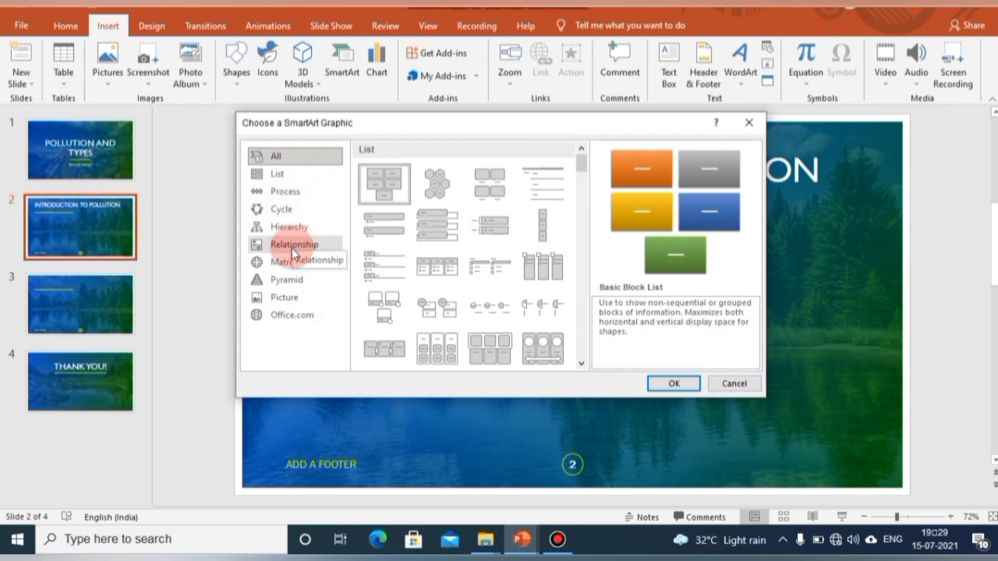
Insert a Cycle > Diverging Radial SmartArt graphic onto slide 2
left_click(289, 209)
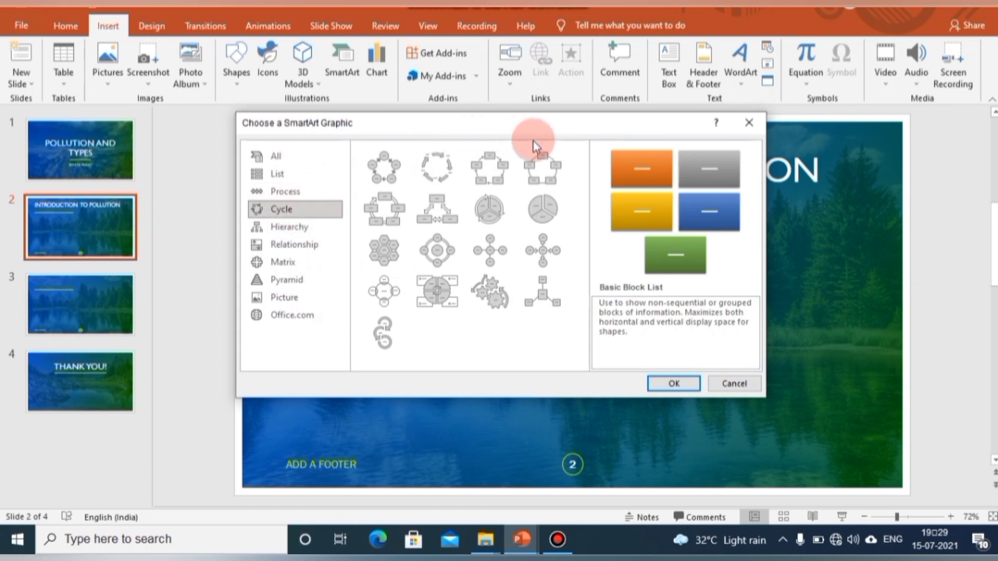
left_click(548, 235)
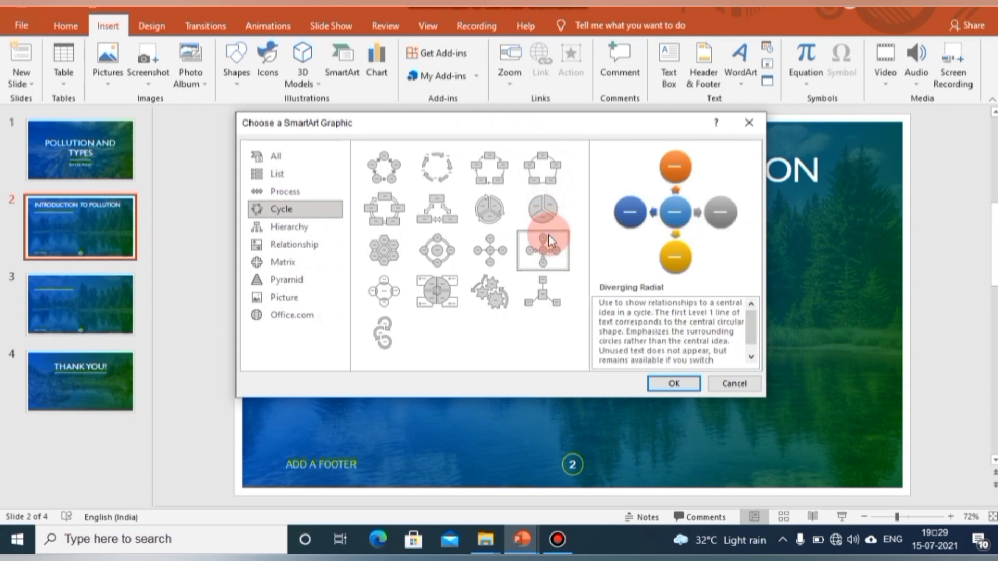
left_click(664, 385)
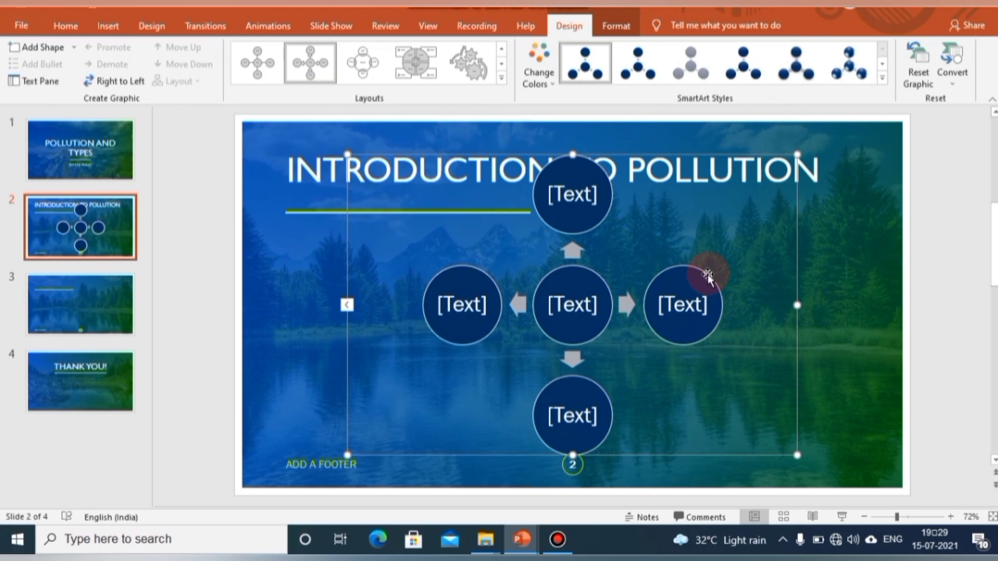
Apply the Colorful color scheme and a glossy 3-D SmartArt style to the graphic
left_click(552, 83)
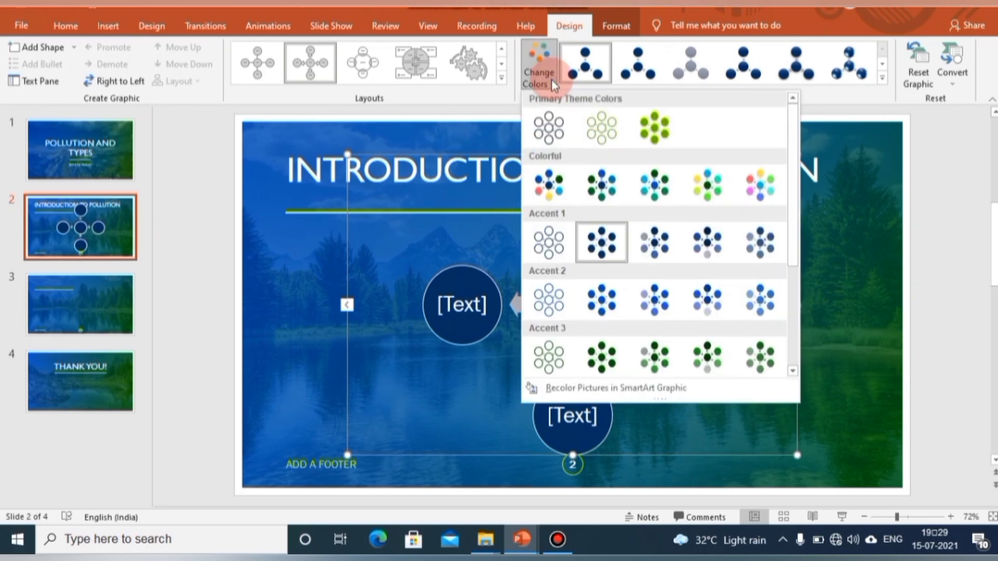
left_click(766, 188)
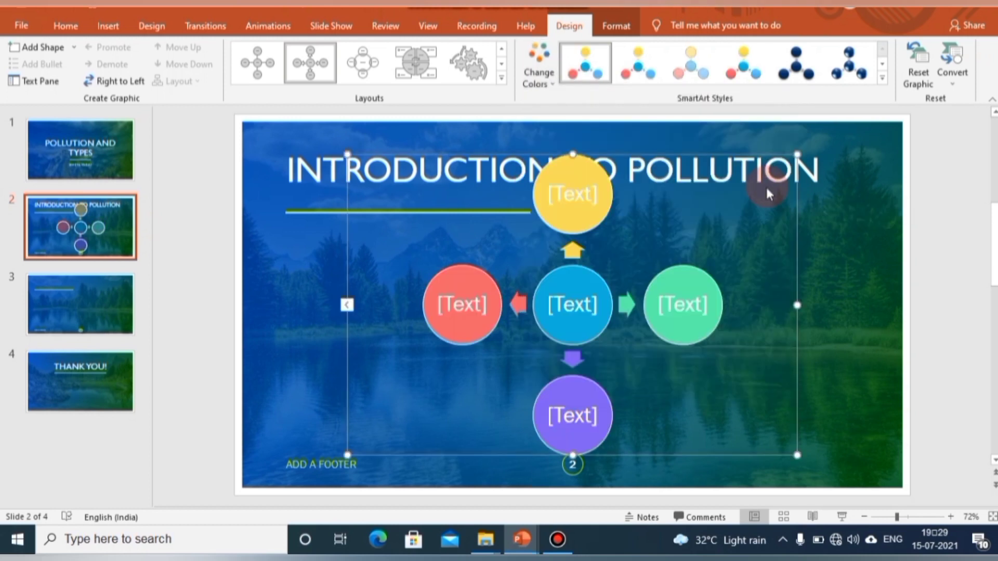
left_click(881, 79)
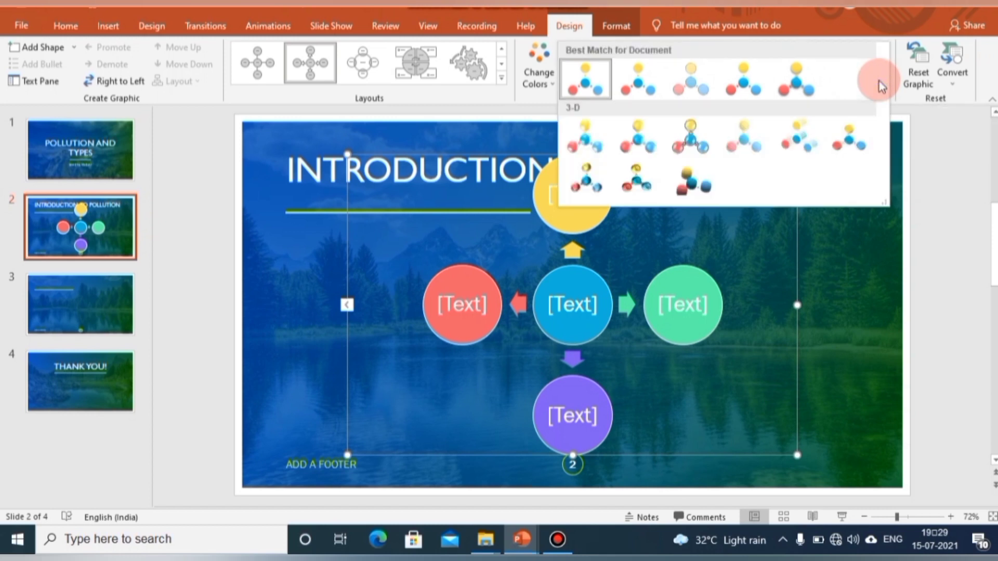
left_click(637, 137)
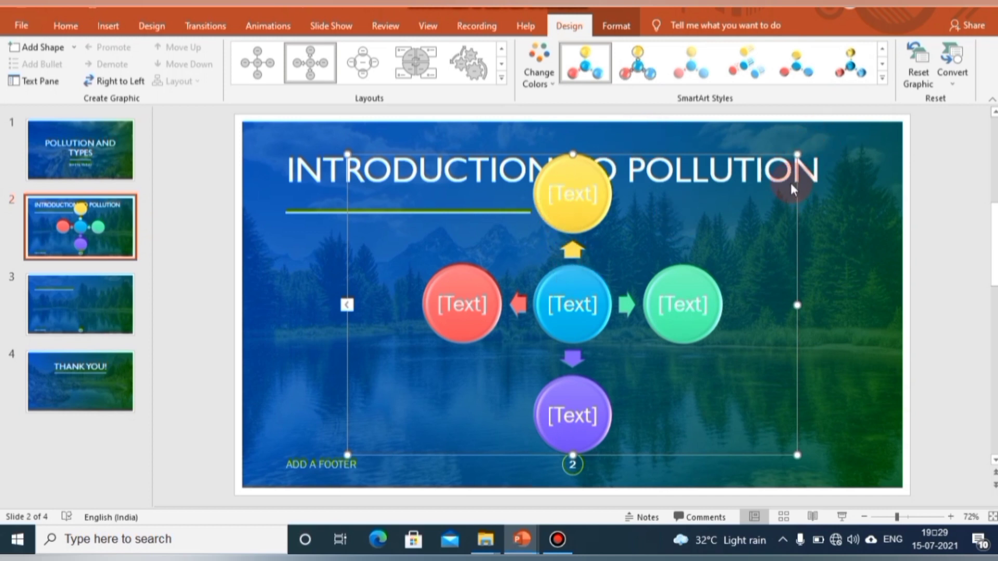
Shrink the radial graphic and position it below the title
left_click_drag(792, 188, 755, 220)
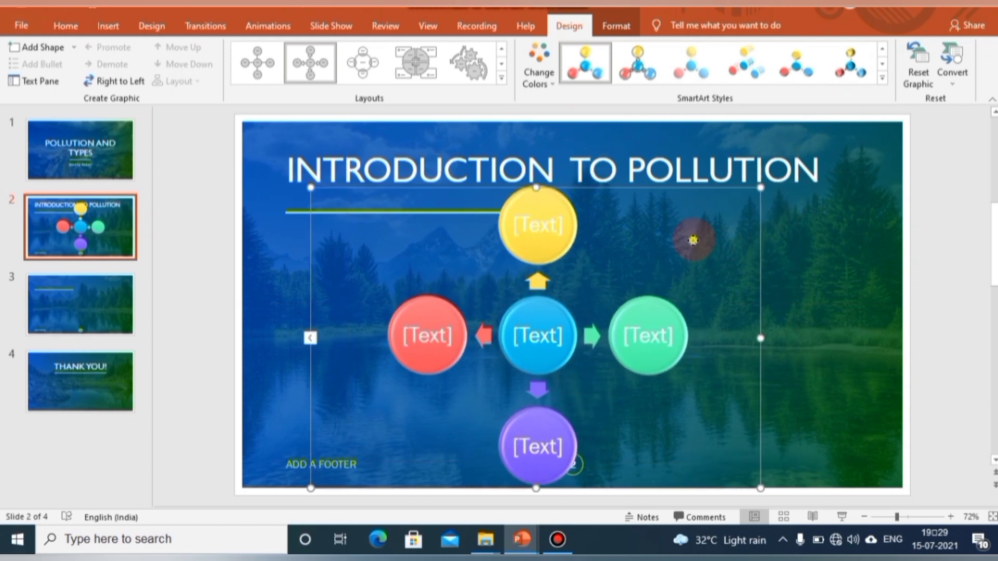
left_click_drag(760, 187, 647, 229)
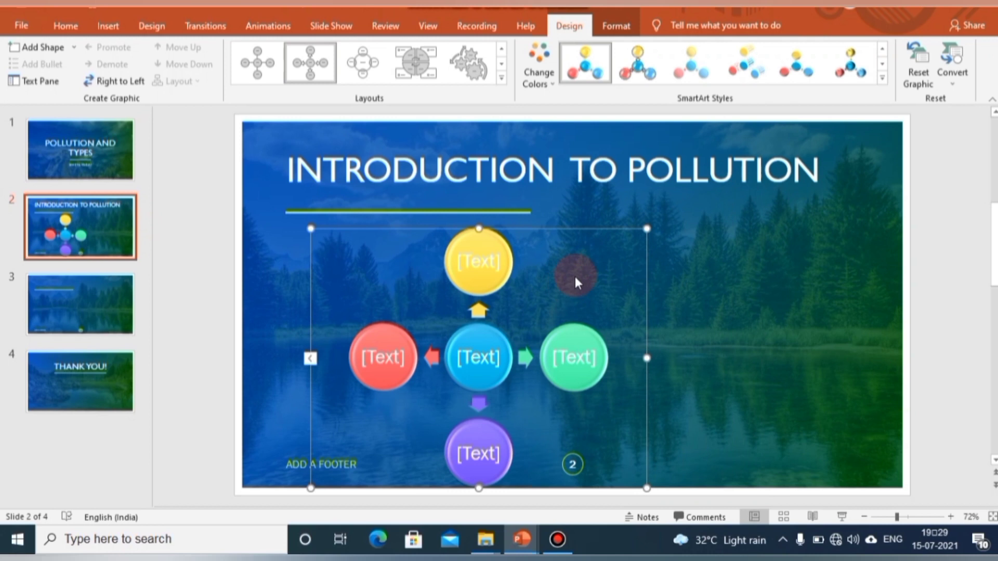
mouse_move(585, 229)
left_mouse_down()
mouse_move(579, 216)
mouse_move(594, 216)
left_mouse_up()
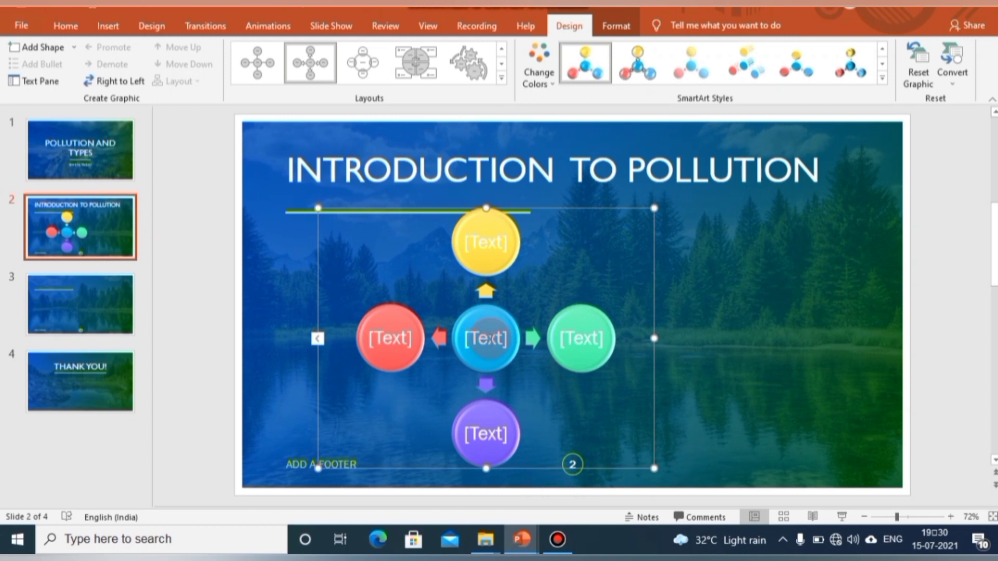
Label the centre circle 'TYPES OF POOLUTION'
left_click(492, 341)
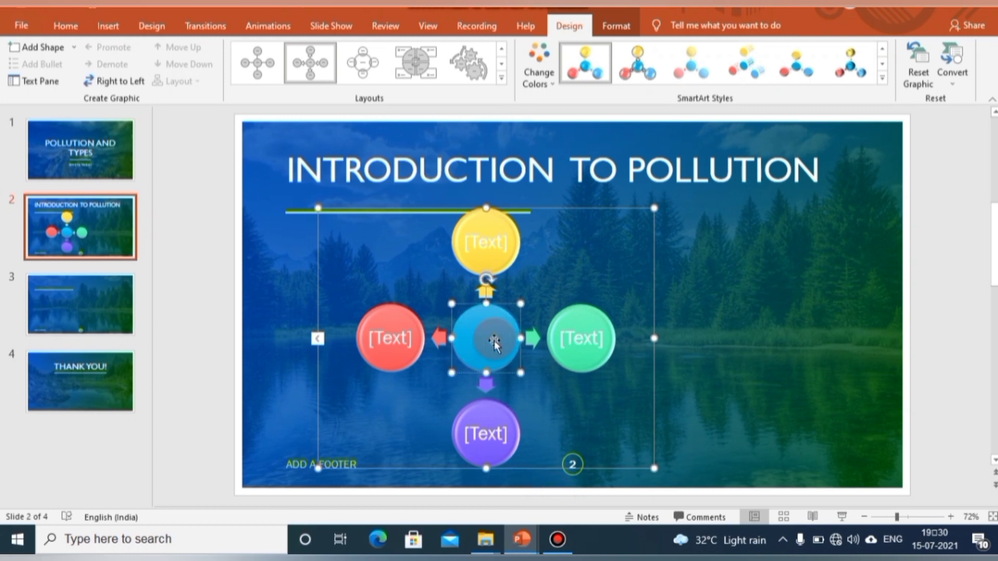
type("TY")
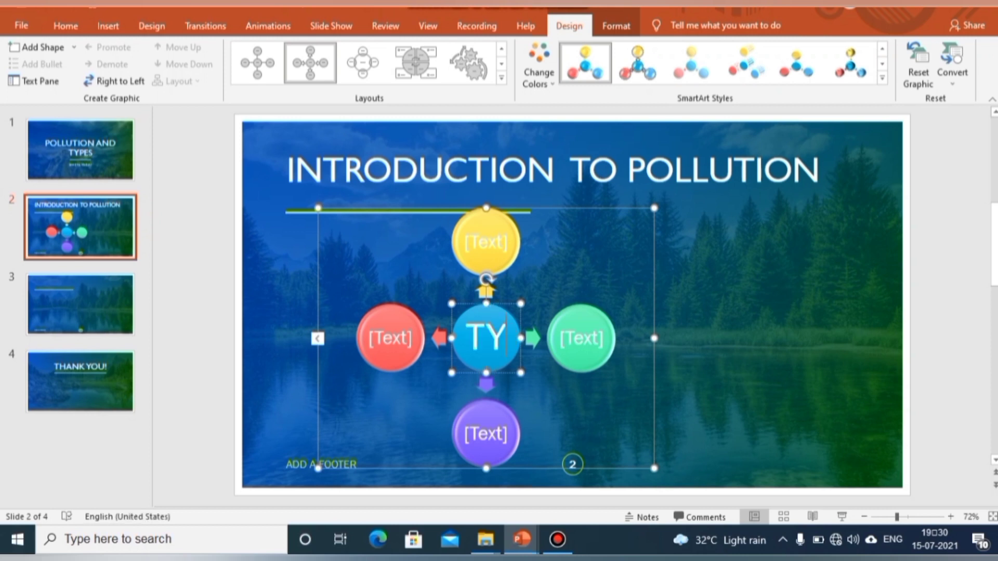
type("PES")
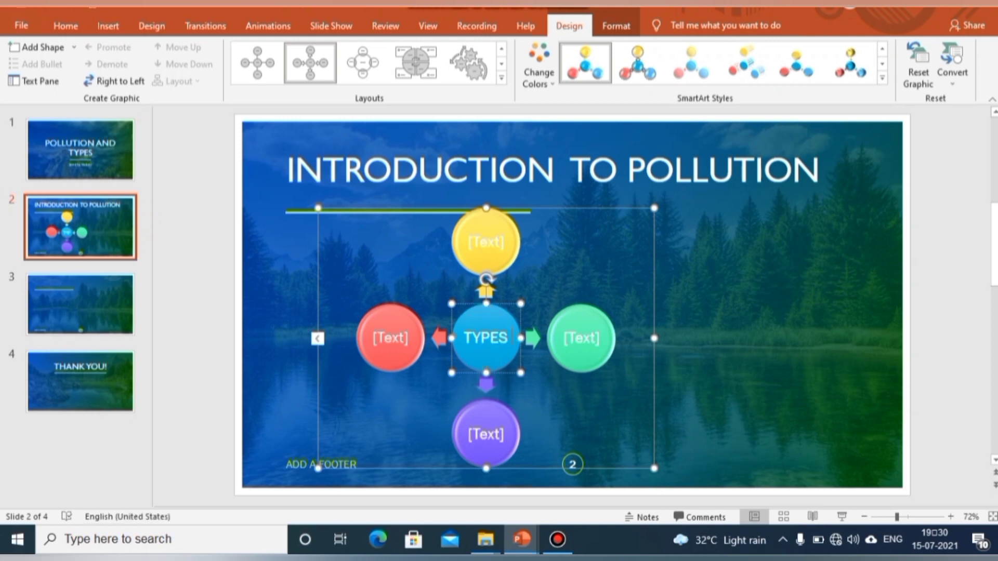
type(" OF POOLUTION")
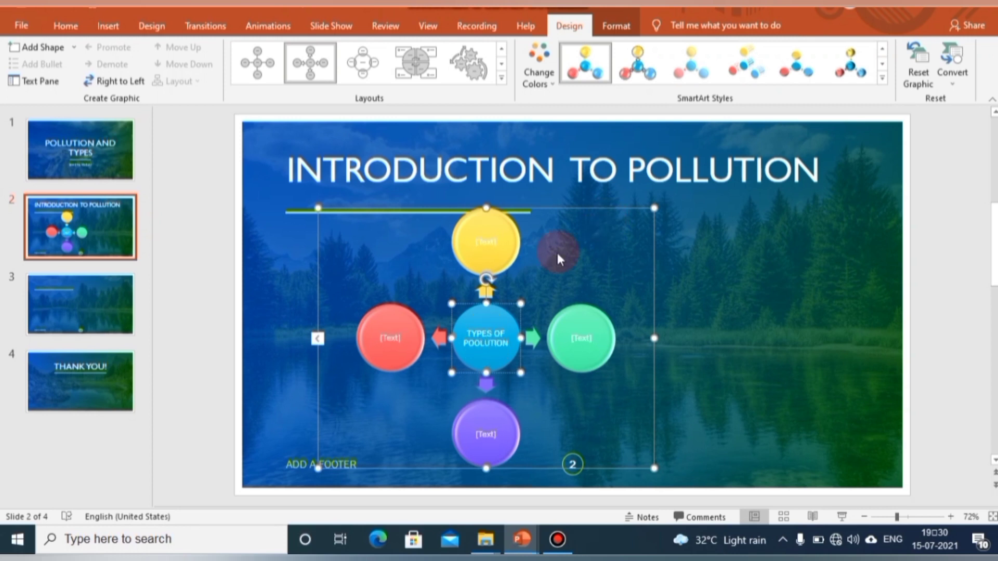
Label the outer circles LAND (top), WATER (right), AIR (bottom) and NOISE (left)
left_click(489, 241)
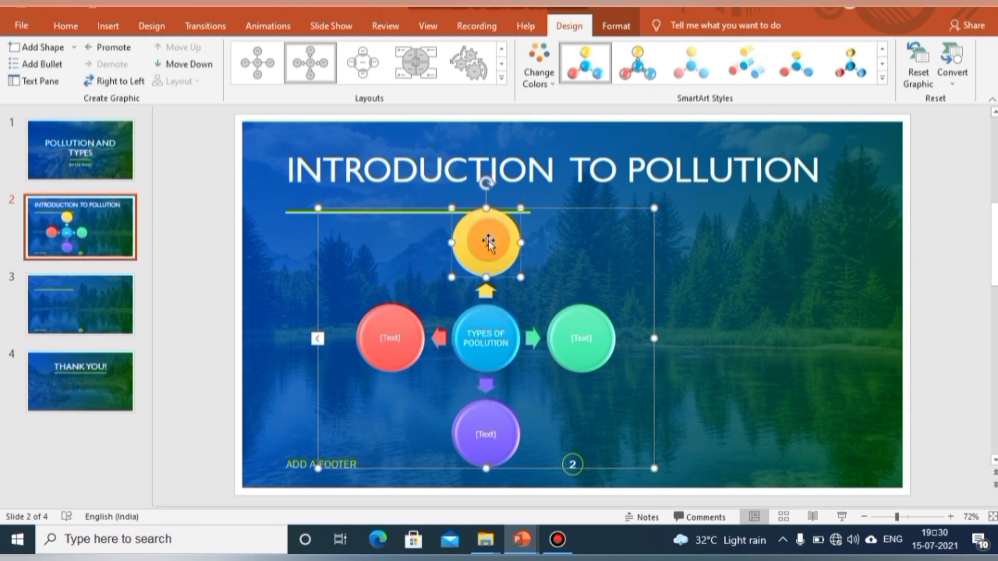
left_click(489, 242)
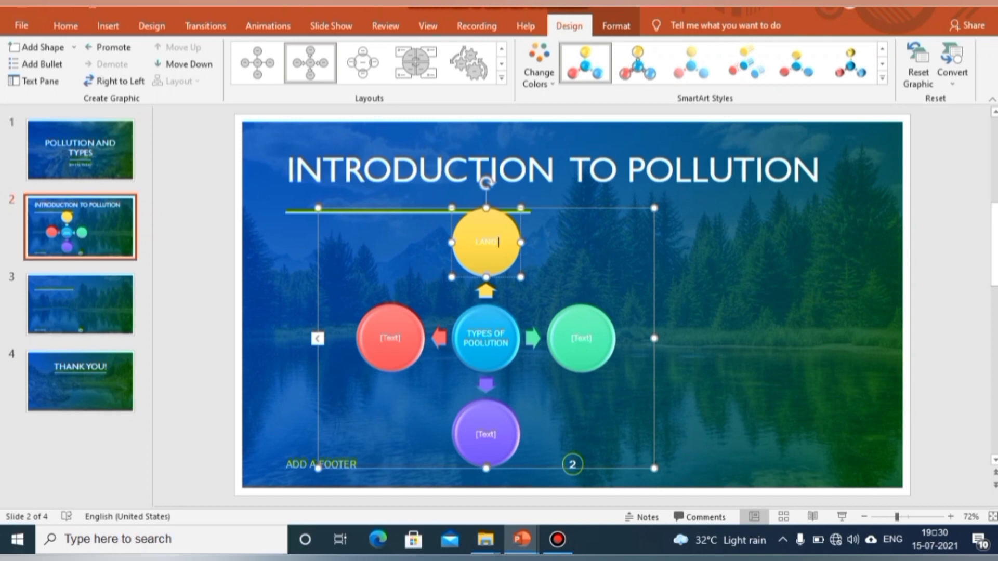
left_click(576, 340)
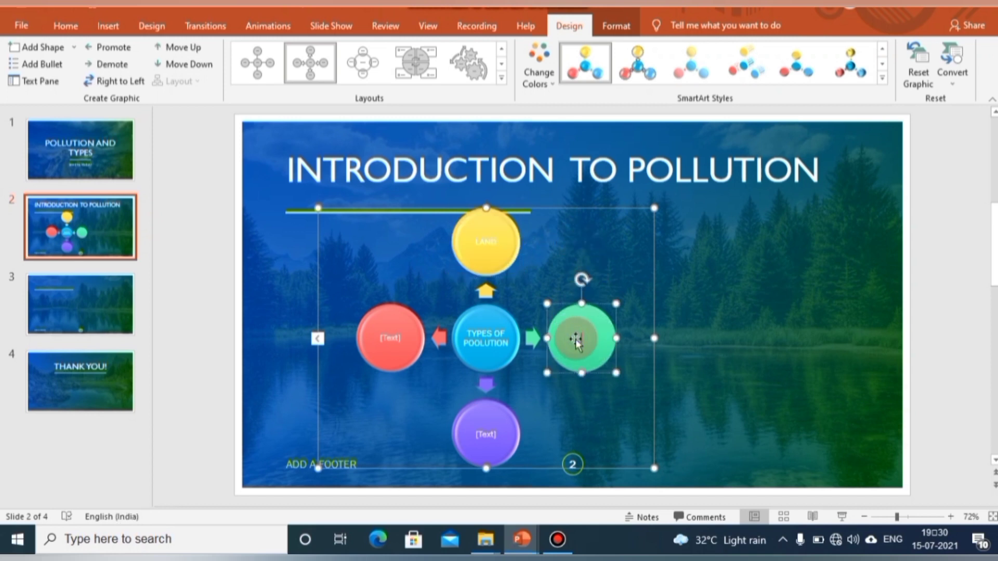
type("WATER")
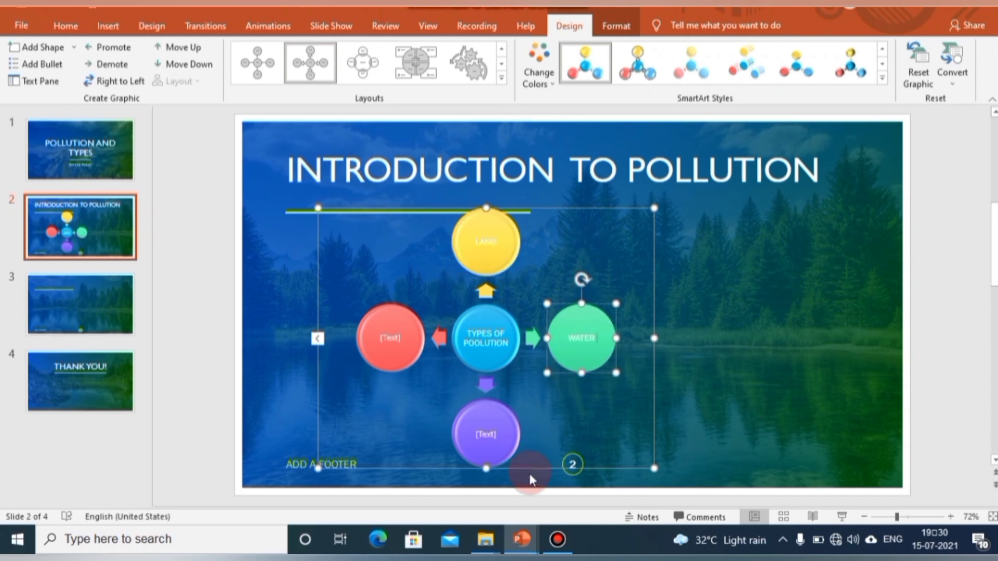
left_click(486, 432)
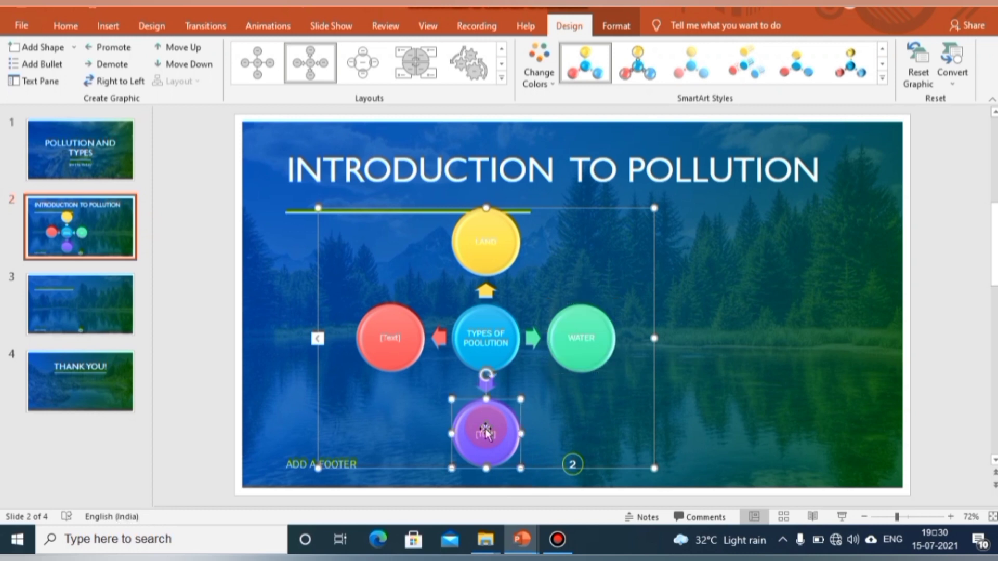
left_click(488, 433)
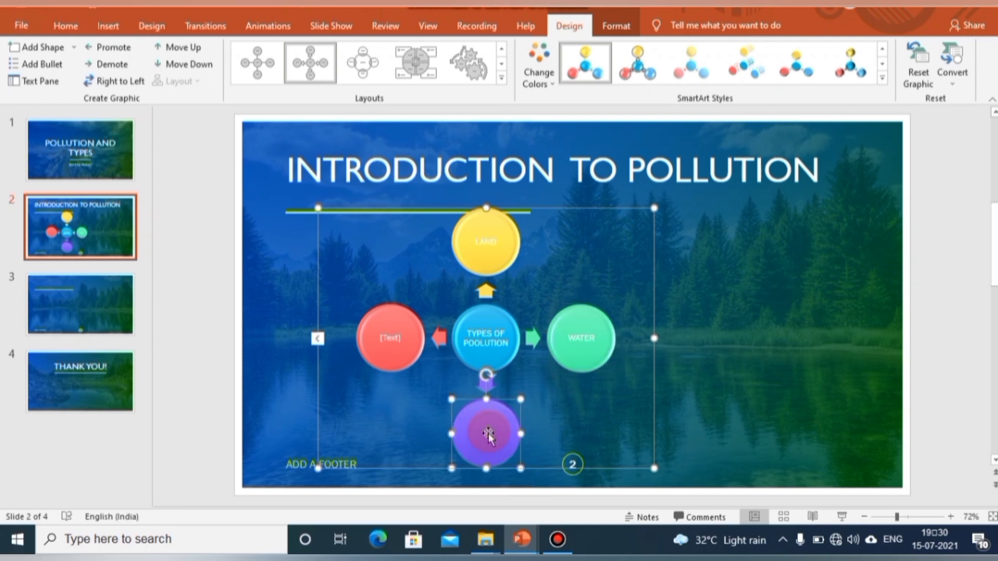
type("AIR")
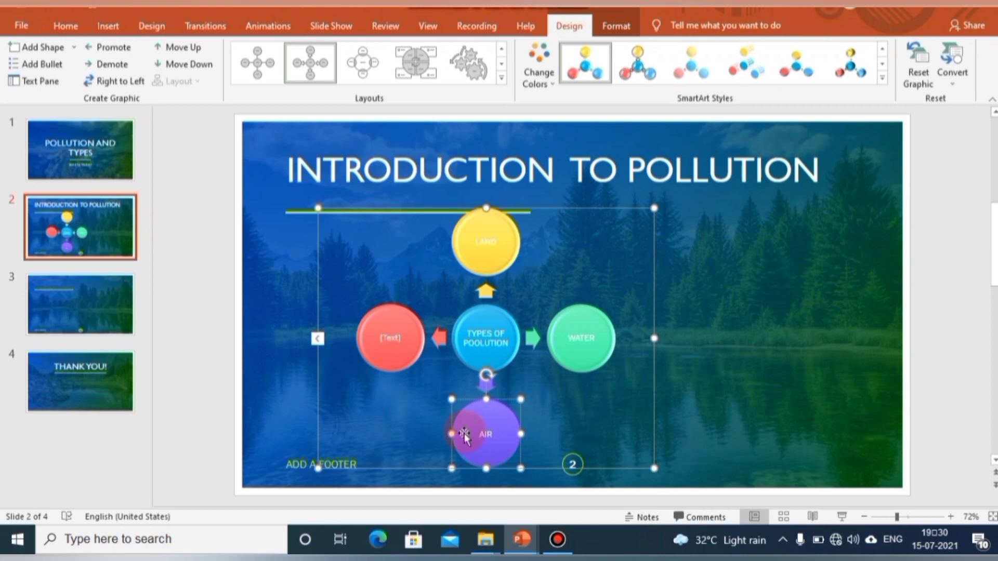
left_click(388, 340)
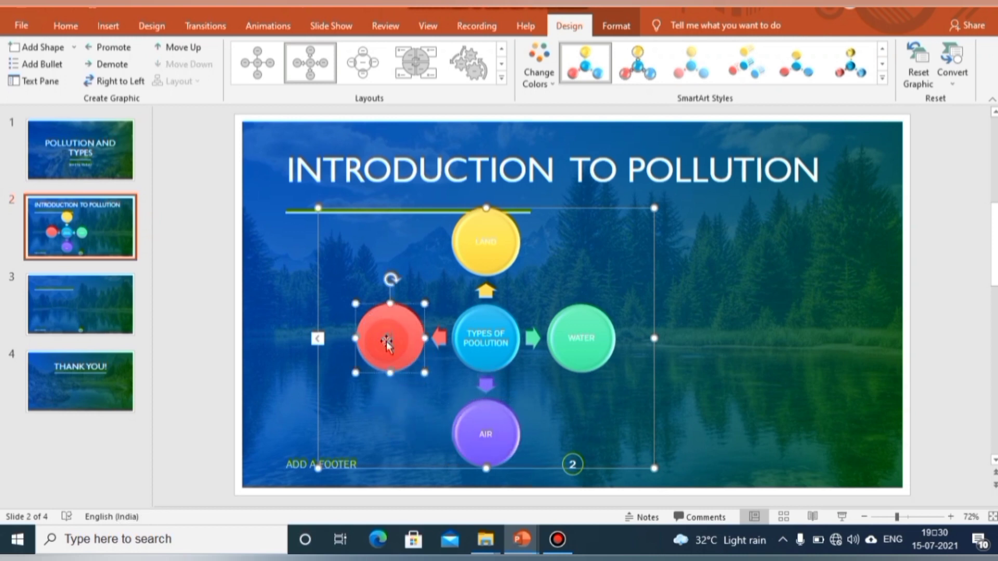
type("NOISE")
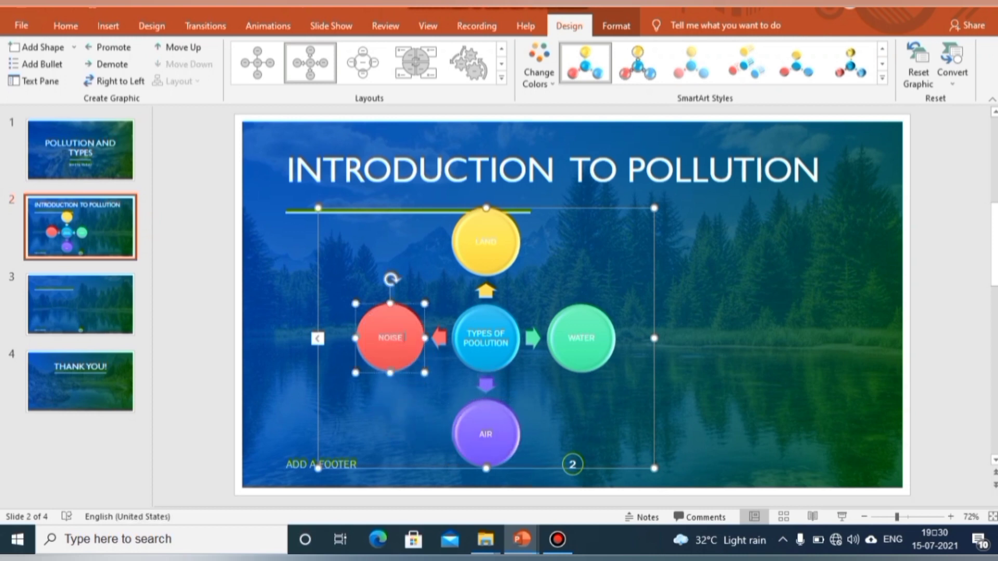
key("ctrl+a")
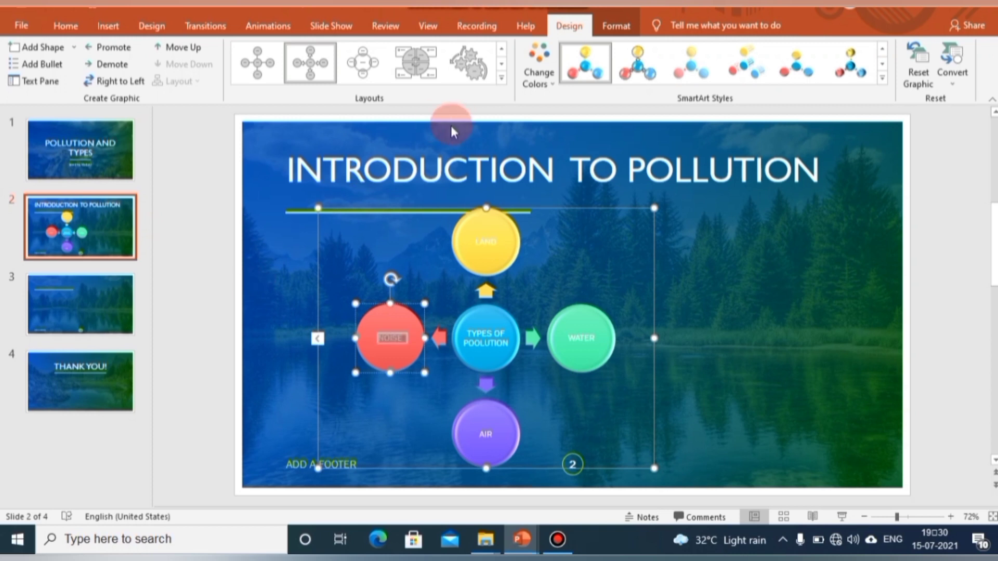
Apply the first dark WordArt style to the NOISE, LAND and centre labels
left_click(622, 26)
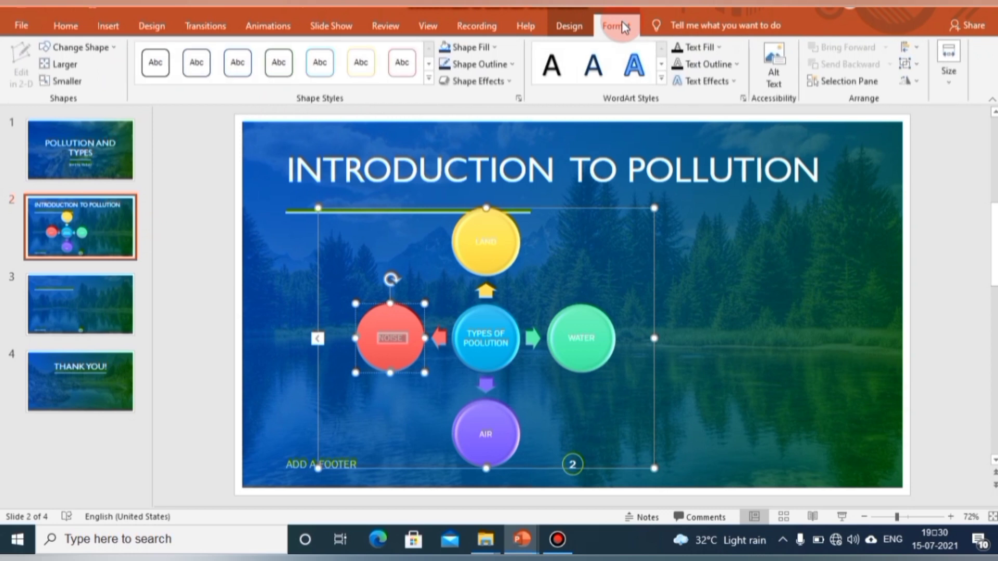
left_click(551, 73)
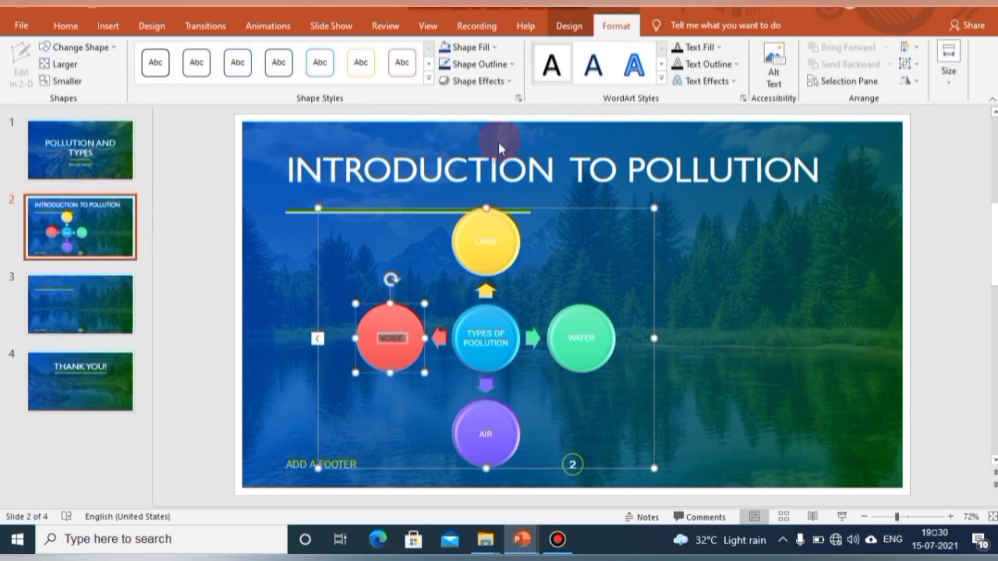
left_click(487, 240)
double_click(488, 242)
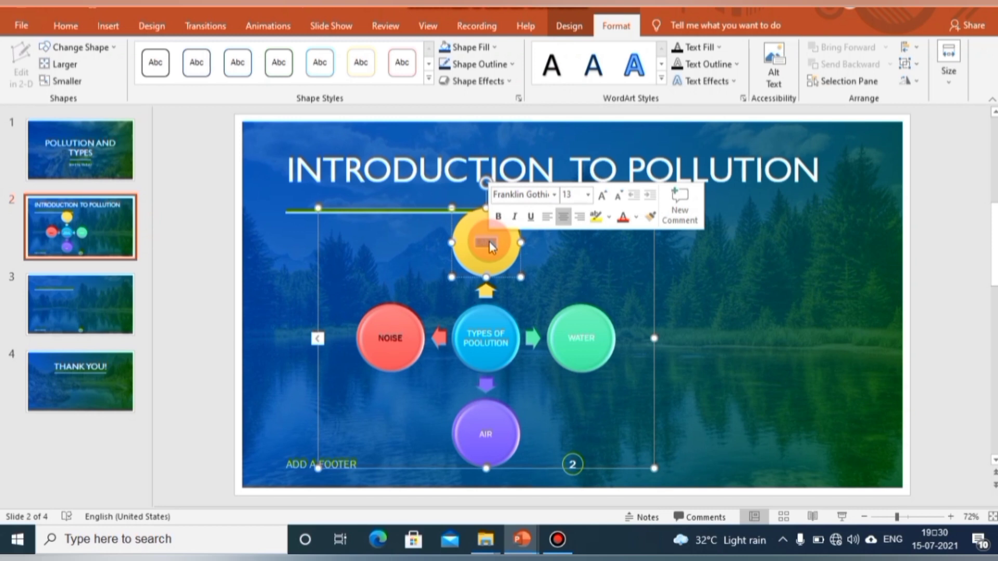
left_click(550, 76)
left_click(486, 339)
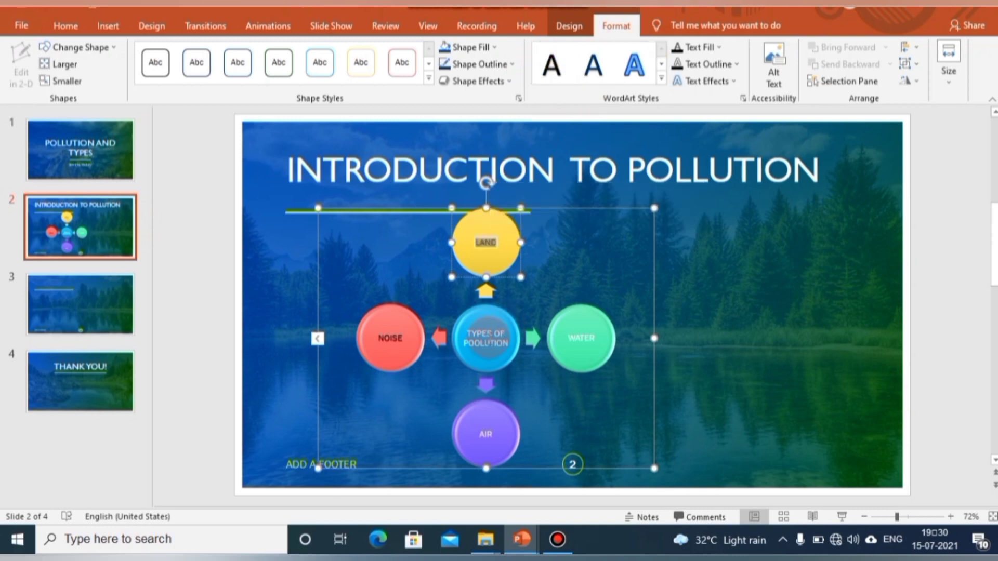
double_click(488, 339)
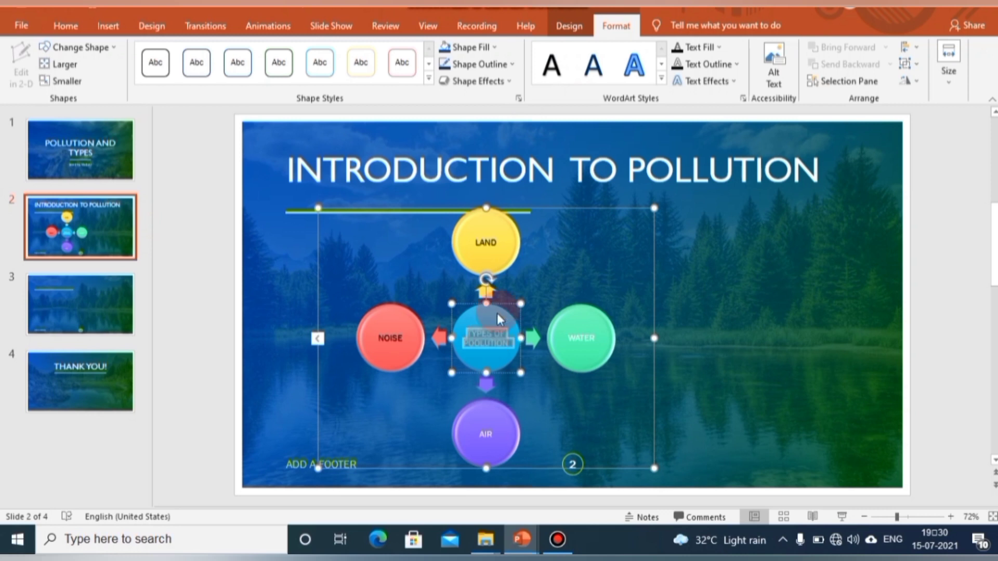
left_click(549, 71)
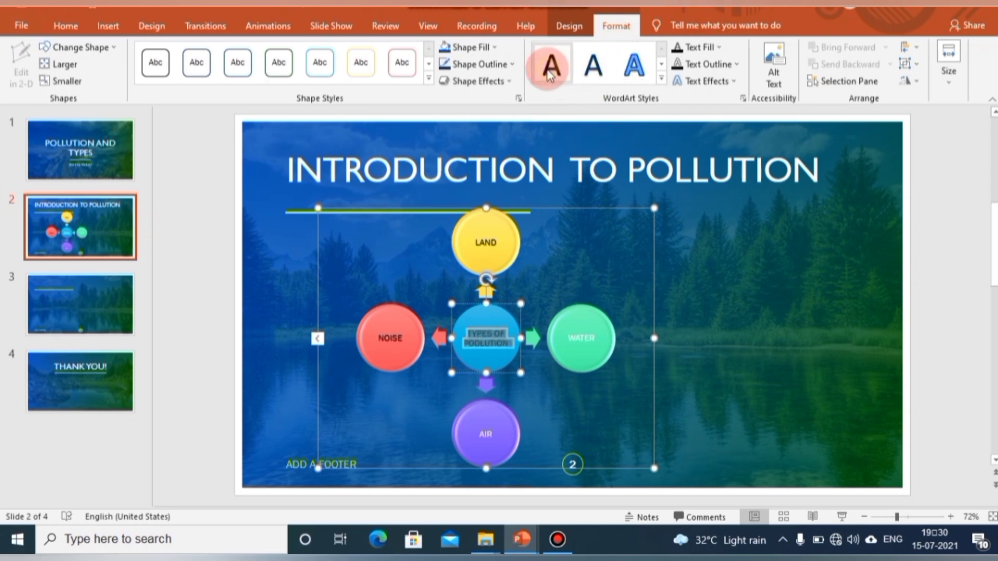
Apply the same dark WordArt style to the WATER and AIR labels
left_click(581, 336)
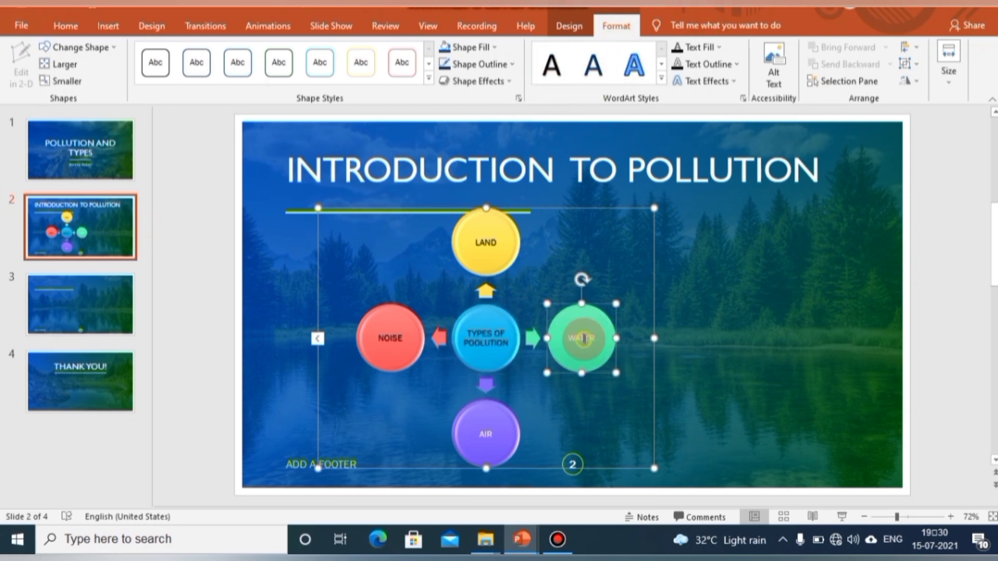
double_click(584, 339)
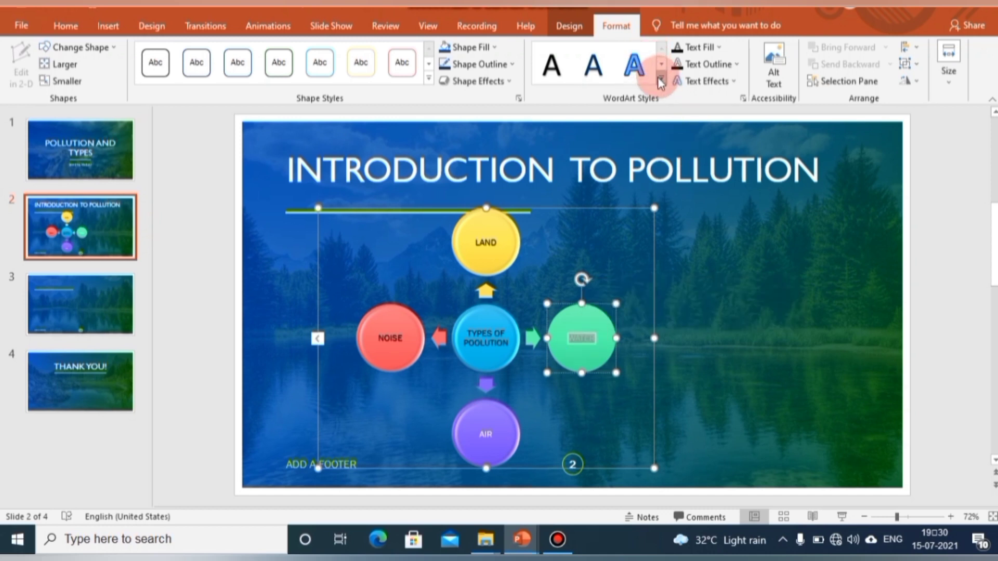
left_click(551, 65)
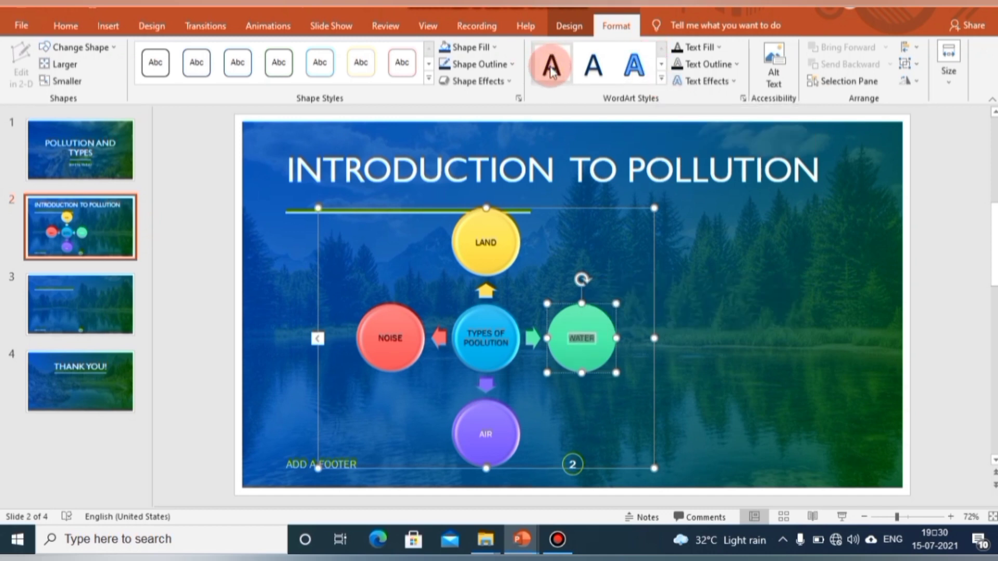
left_click(486, 436)
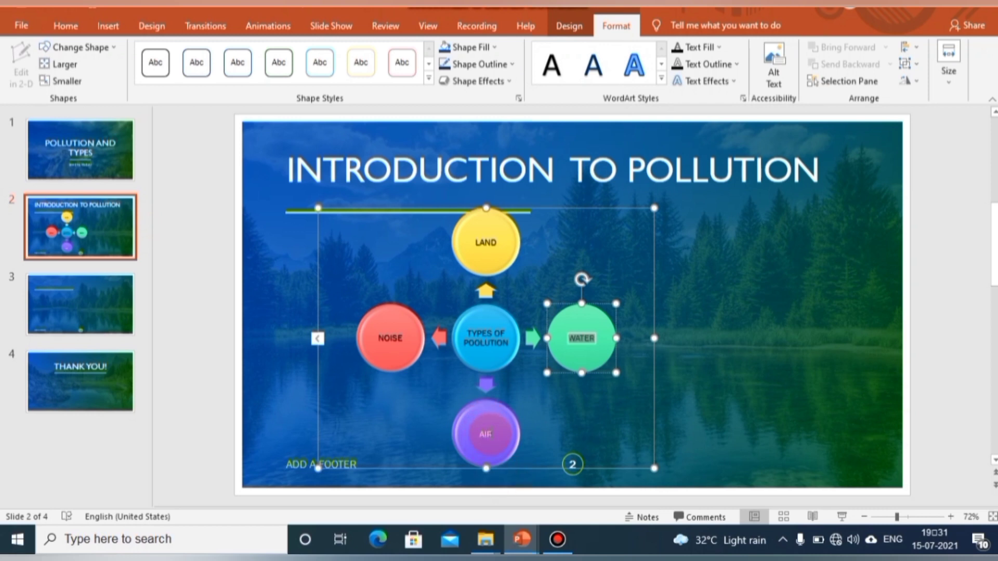
left_click(490, 435)
double_click(491, 435)
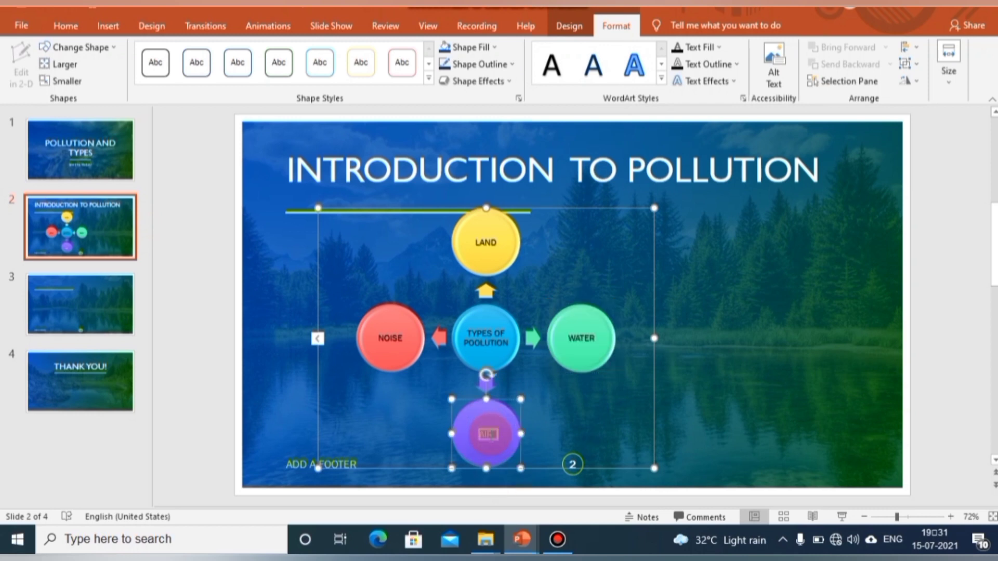
left_click(552, 67)
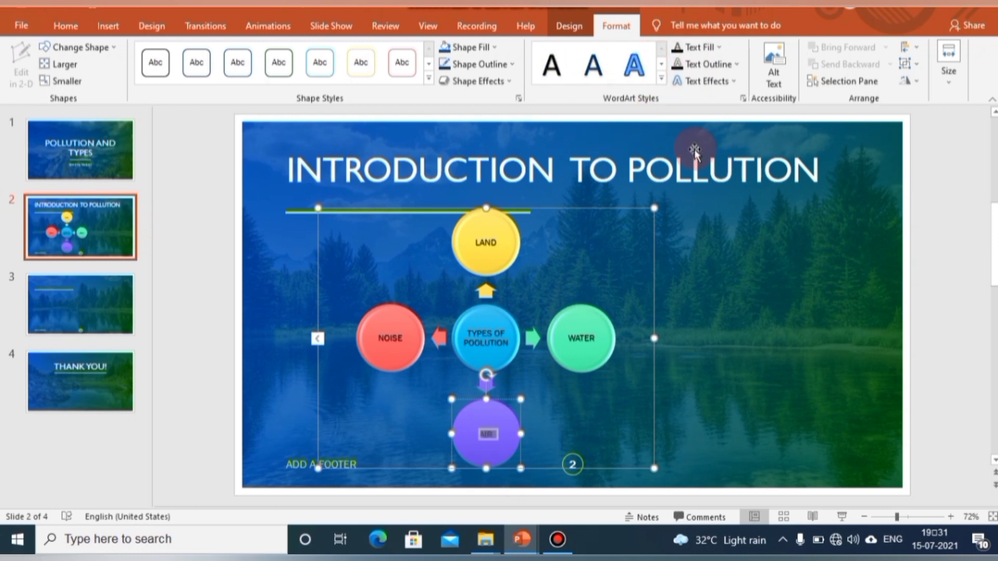
Drag the whole SmartArt diagram slightly left and down on the slide
left_click(478, 230)
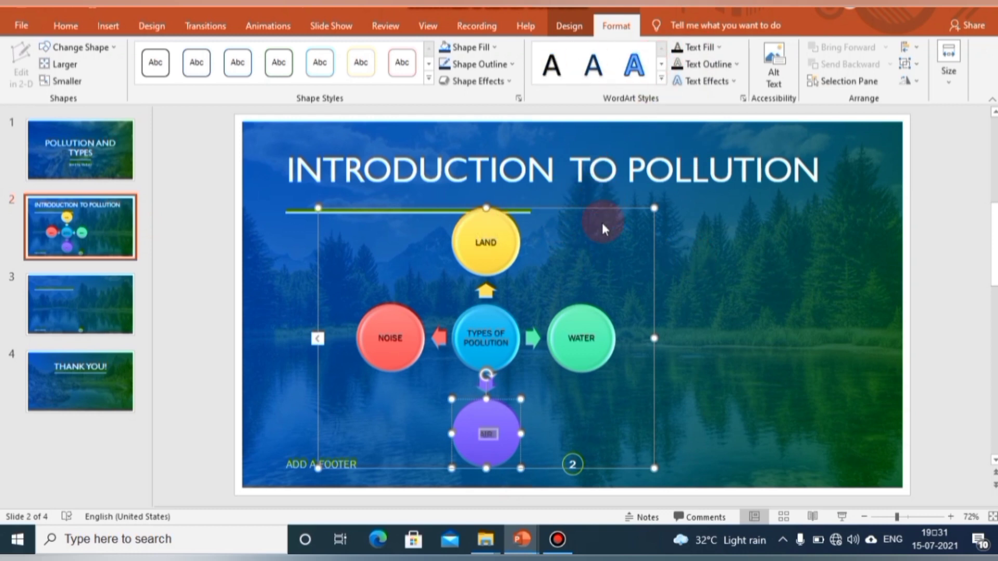
left_click(633, 254)
left_click_drag(633, 255, 605, 260)
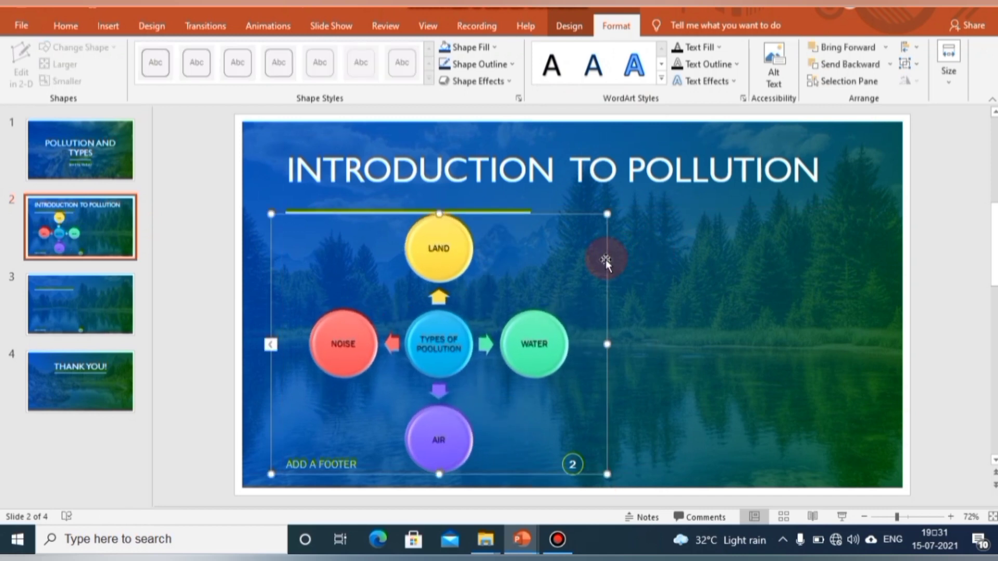